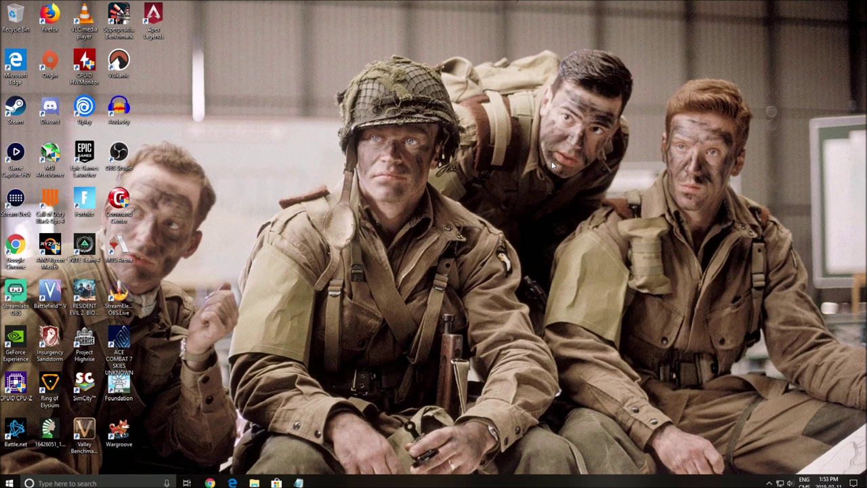
# Run a Windows Update check, which reports the PC up to date, then close Settings
pyautogui.click(108, 483)
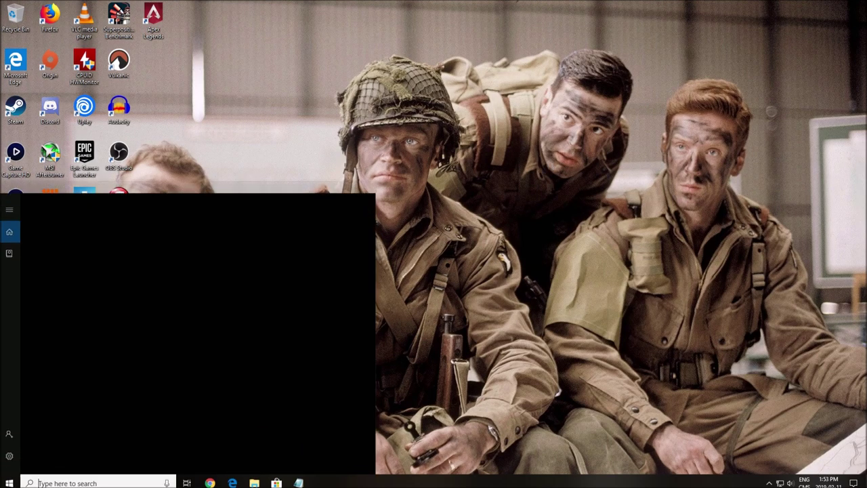
pyautogui.write('update')
pyautogui.press('Return')
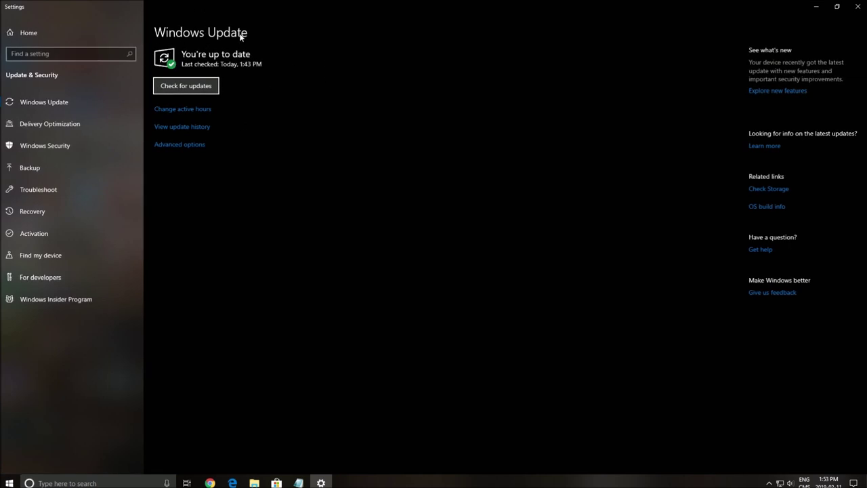
pyautogui.click(209, 90)
pyautogui.click(851, 6)
# Find Game Mode settings by searching 'game mode' and confirm Game Mode is Off
pyautogui.click(78, 482)
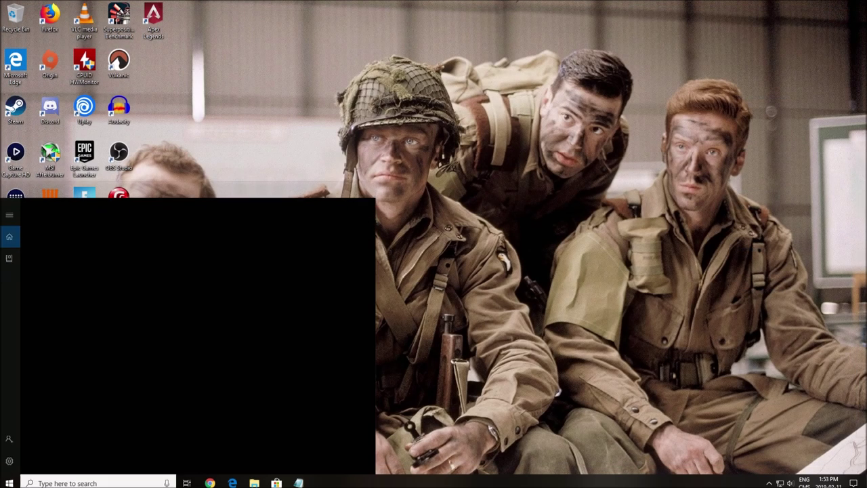
pyautogui.write('game on')
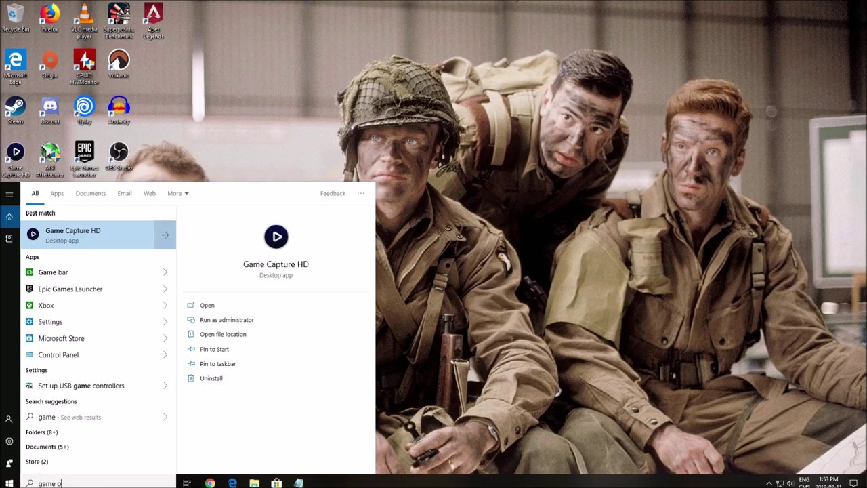
pyautogui.press('BackSpace')
pyautogui.press('BackSpace')
pyautogui.write('mode')
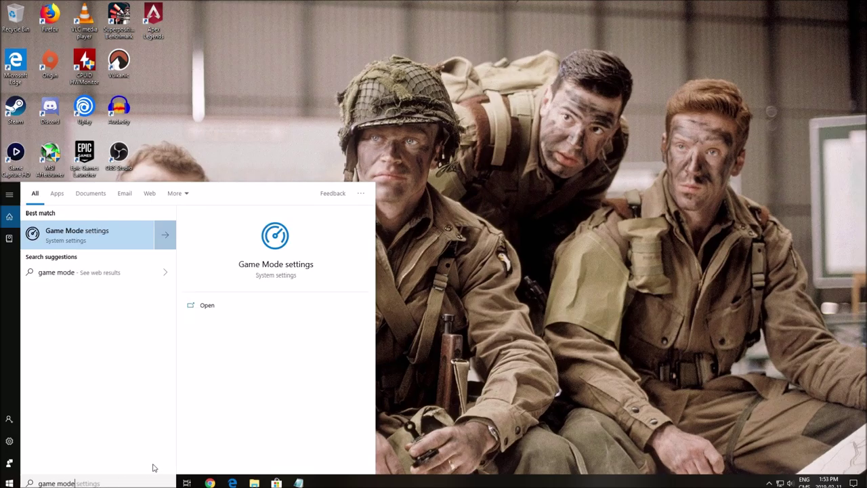
pyautogui.click(132, 244)
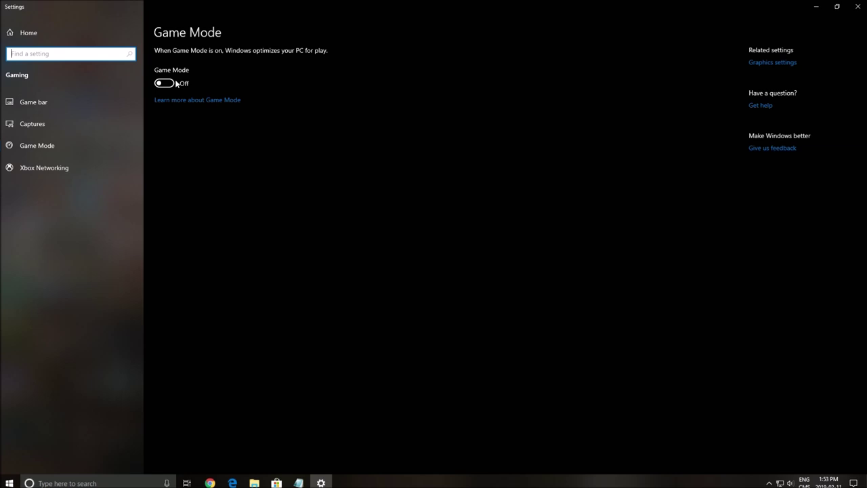
# Review the Game bar and Captures pages, ending on Game bar with recording switched Off
pyautogui.click(53, 103)
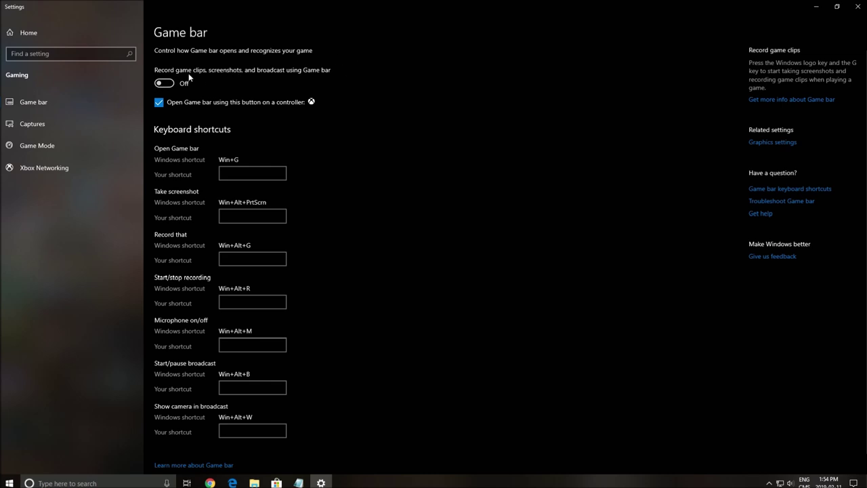
pyautogui.scroll(-1, 258, 95)
pyautogui.scroll(1, 249, 126)
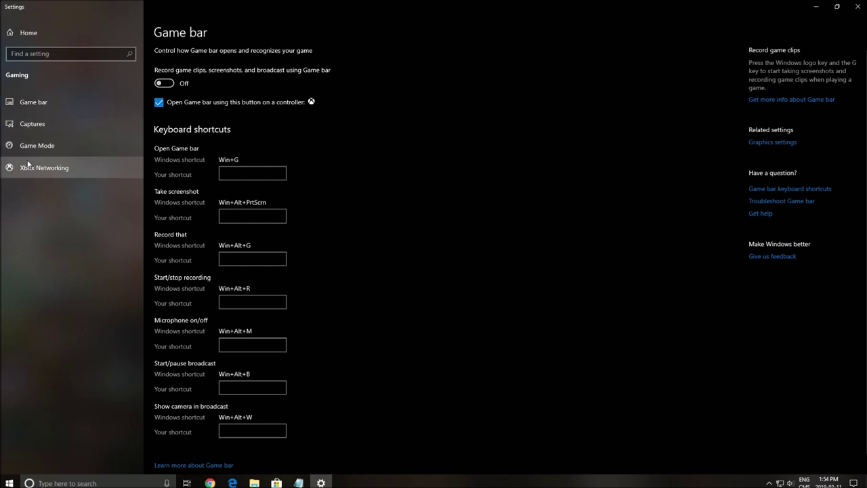
pyautogui.click(58, 127)
pyautogui.click(63, 111)
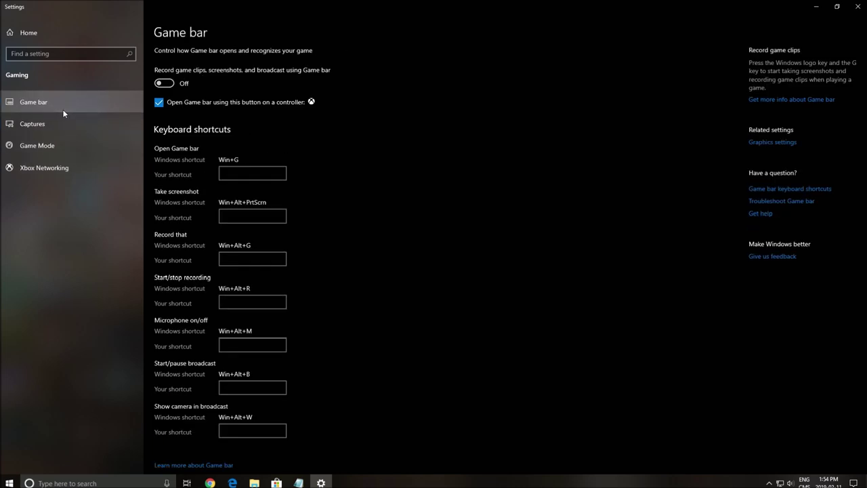
pyautogui.click(60, 126)
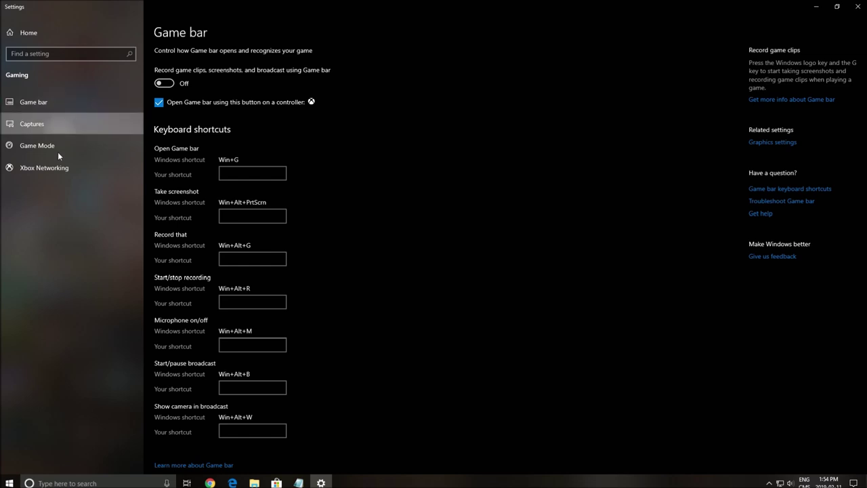
pyautogui.click(57, 147)
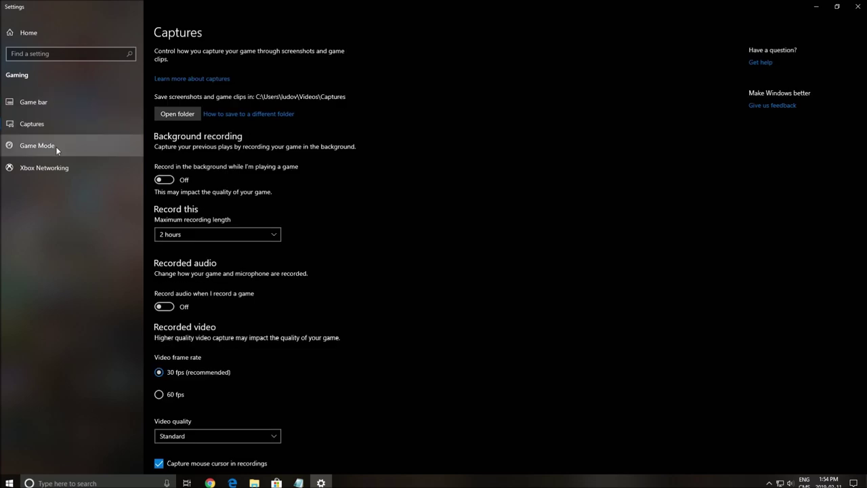
pyautogui.click(58, 107)
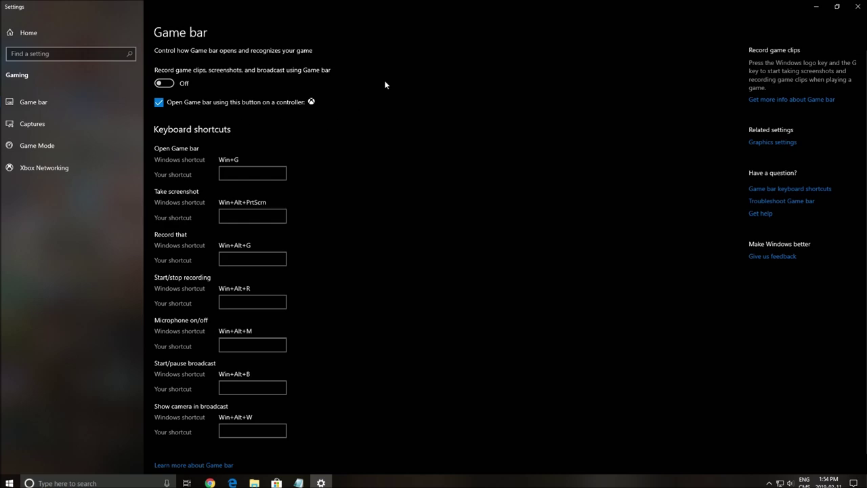
# Set Performance Options visual effects to Adjust for best performance and apply it
pyautogui.click(857, 6)
pyautogui.click(108, 483)
pyautogui.write('per')
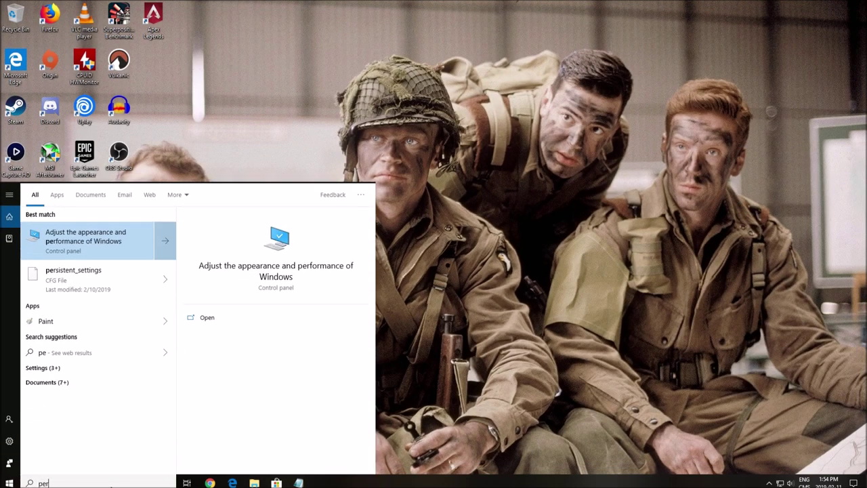
pyautogui.write('formance')
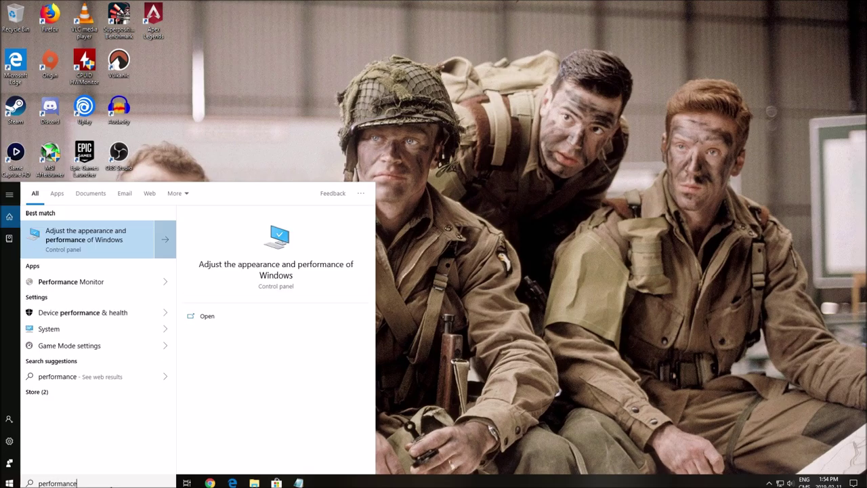
pyautogui.click(89, 240)
pyautogui.moveTo(227, 104); pyautogui.dragTo(431, 92)
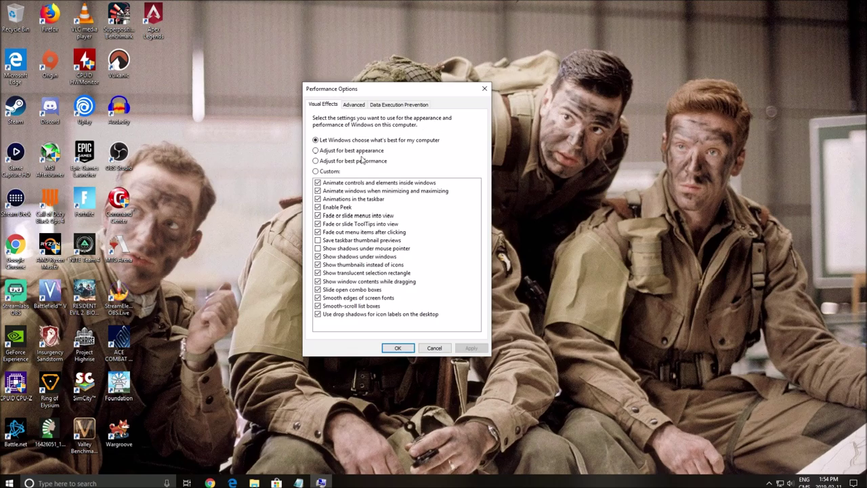
pyautogui.click(326, 163)
pyautogui.click(470, 349)
pyautogui.click(397, 348)
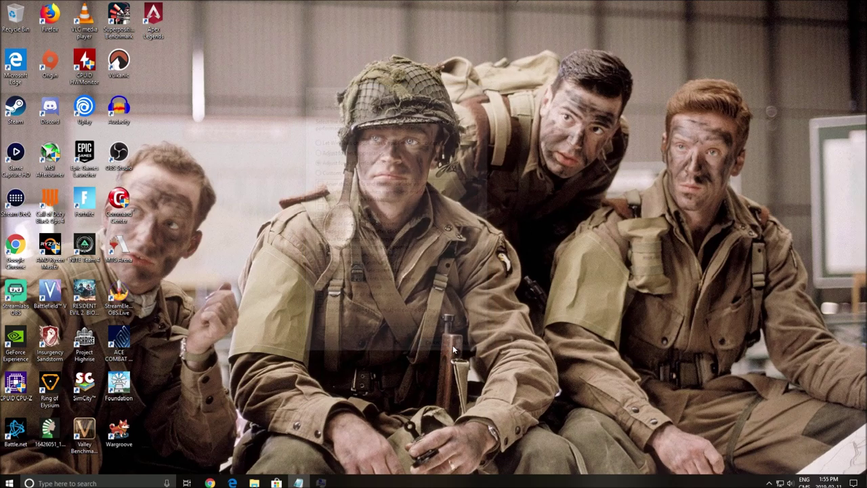
pyautogui.click(68, 482)
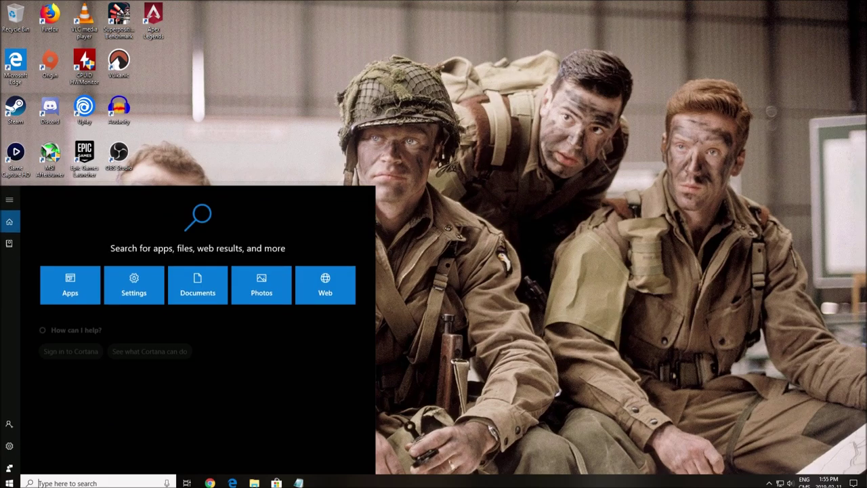
pyautogui.write('power')
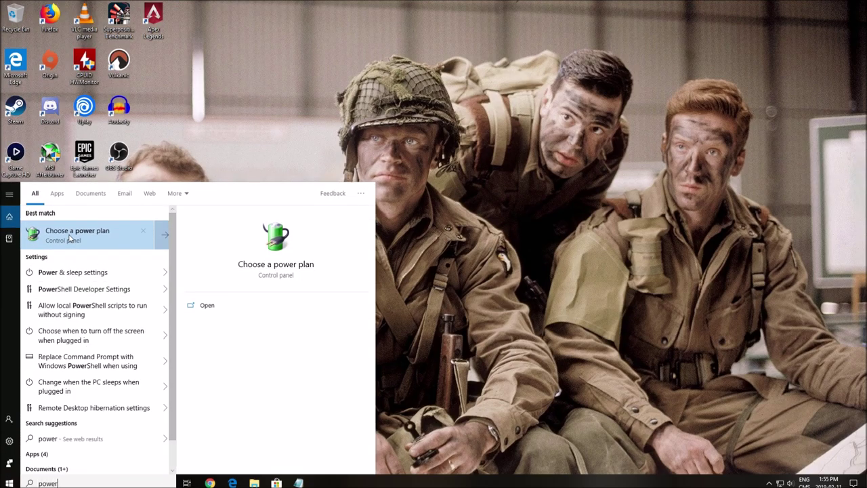
pyautogui.click(142, 235)
pyautogui.moveTo(572, 102); pyautogui.dragTo(605, 110)
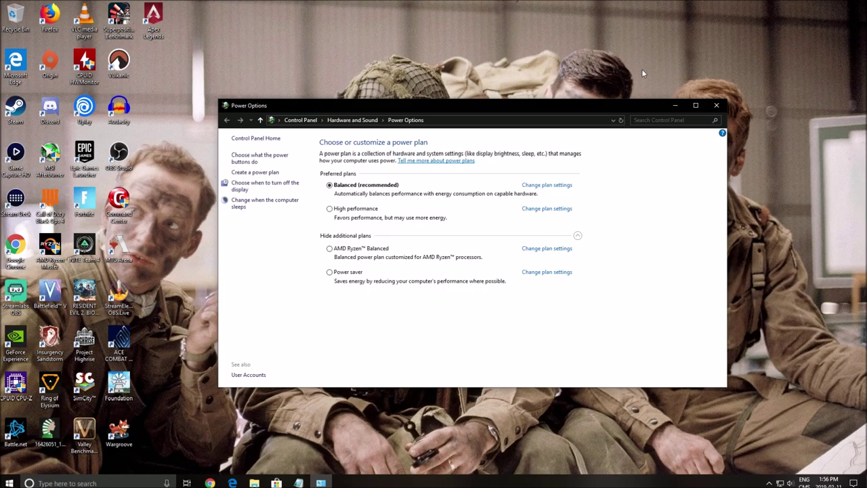
# Launch NVIDIA GeForce Experience from its notification-area icon
pyautogui.click(718, 107)
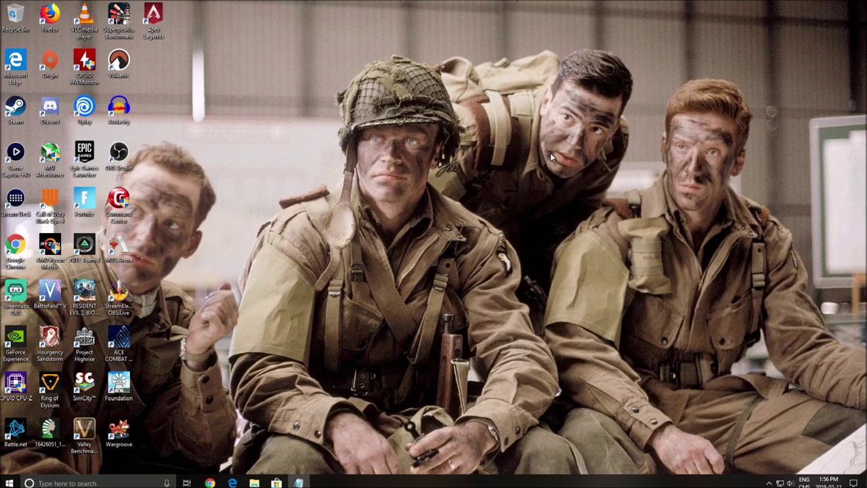
pyautogui.click(769, 482)
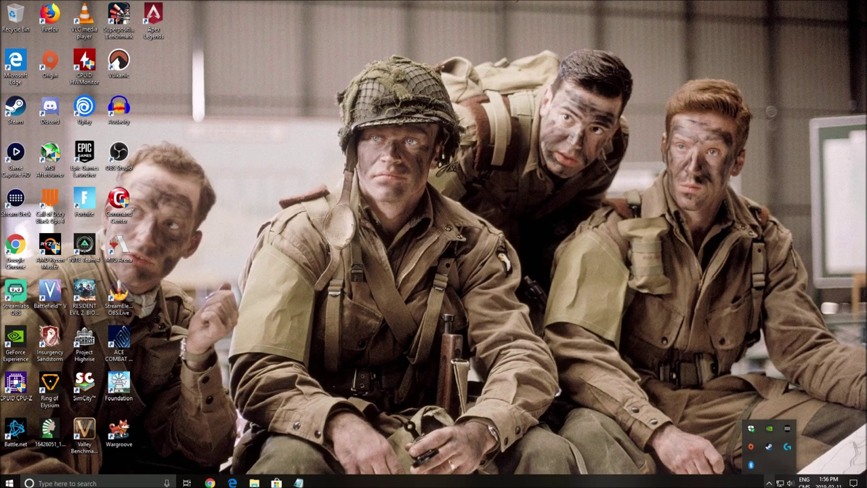
pyautogui.rightClick(773, 431)
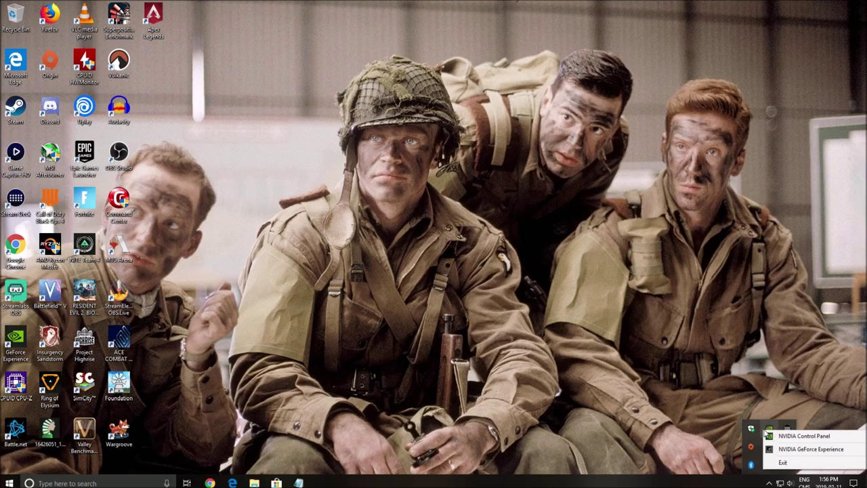
pyautogui.click(788, 451)
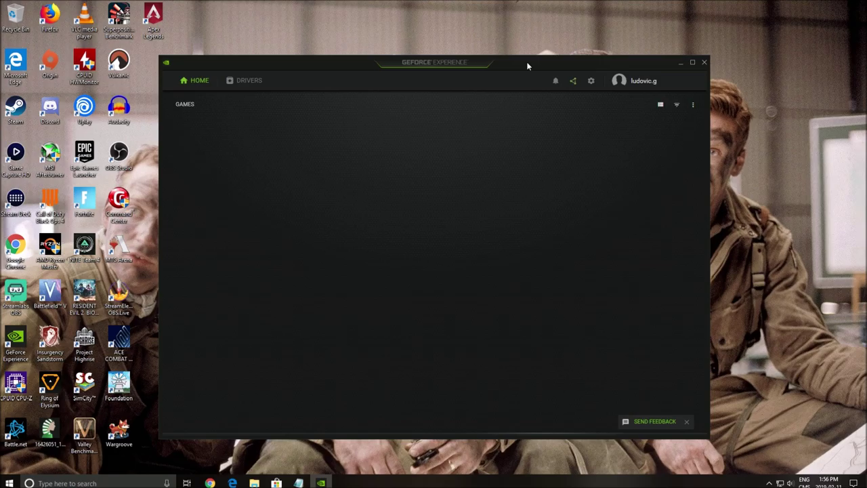
# Check for driver updates, confirming Game Ready Driver 418.81 is the latest
pyautogui.moveTo(526, 64); pyautogui.dragTo(500, 64)
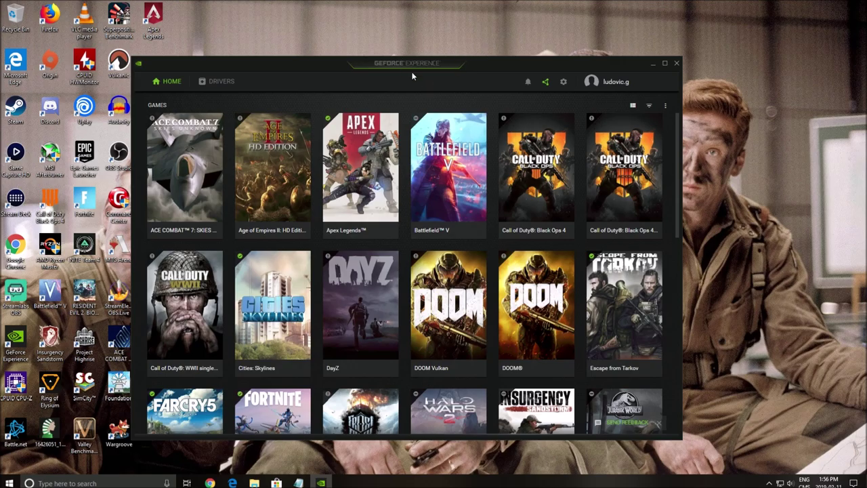
pyautogui.click(228, 86)
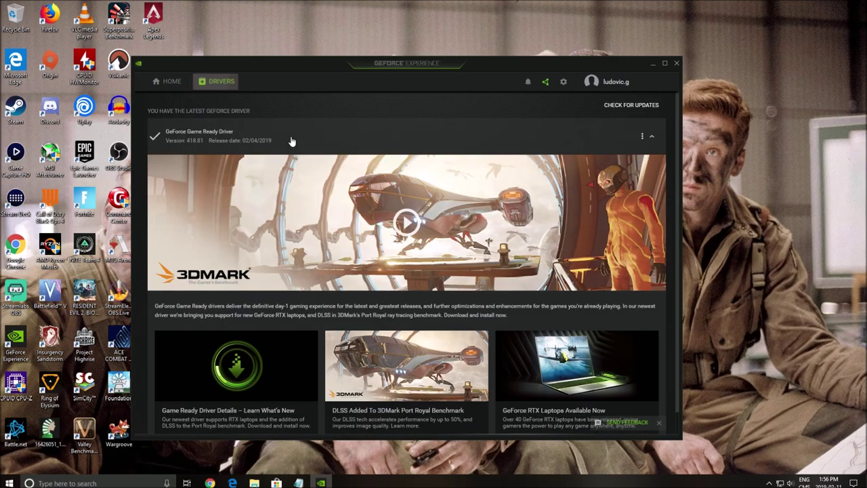
pyautogui.click(623, 107)
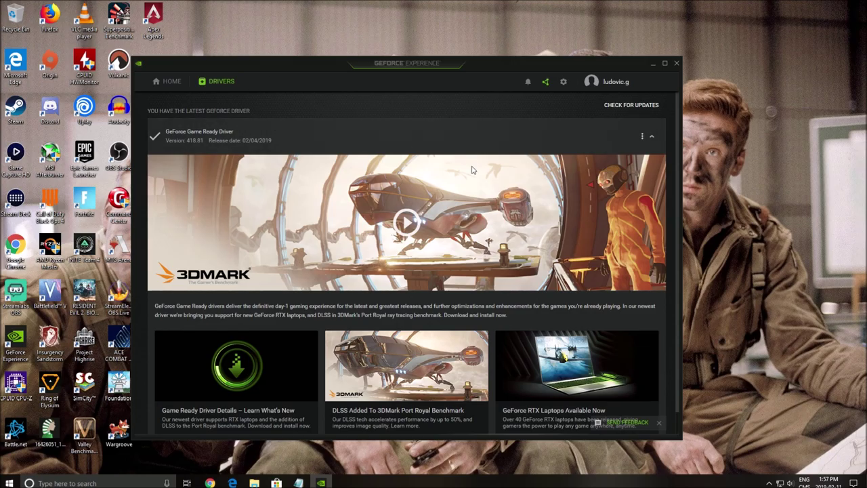
# Close GeForce Experience and open Task Manager's Startup tab via Ctrl+Alt+Del
pyautogui.click(675, 63)
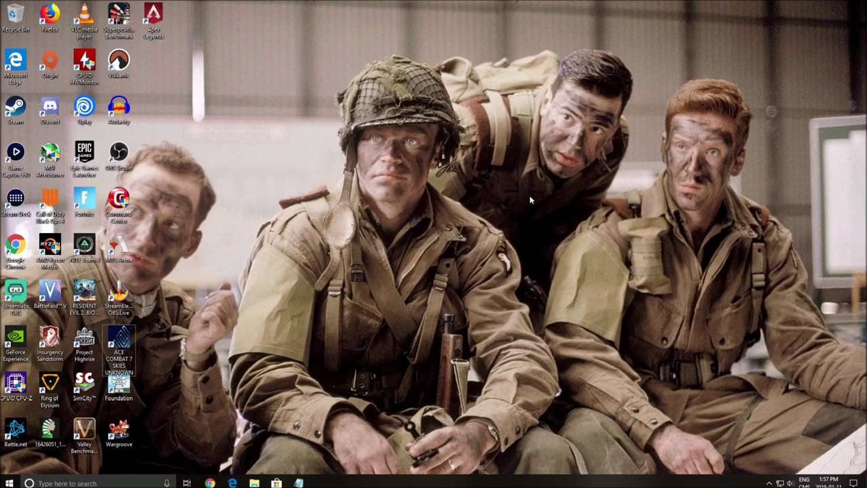
pyautogui.hotkey('ctrl', 'alt', 'Delete')
pyautogui.click(425, 245)
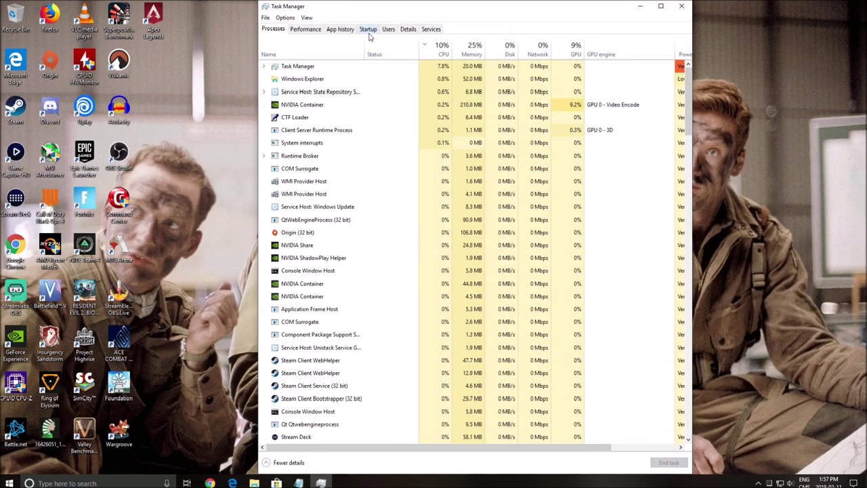
pyautogui.click(368, 29)
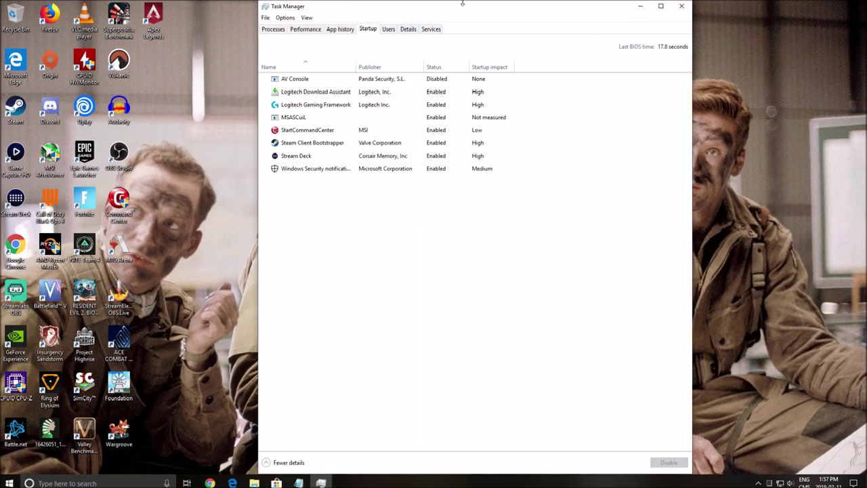
pyautogui.moveTo(435, 14); pyautogui.dragTo(398, 58)
# Inspect the AV Console, Logitech Download Assistant and Logitech Gaming Framework startup entries
pyautogui.click(283, 123)
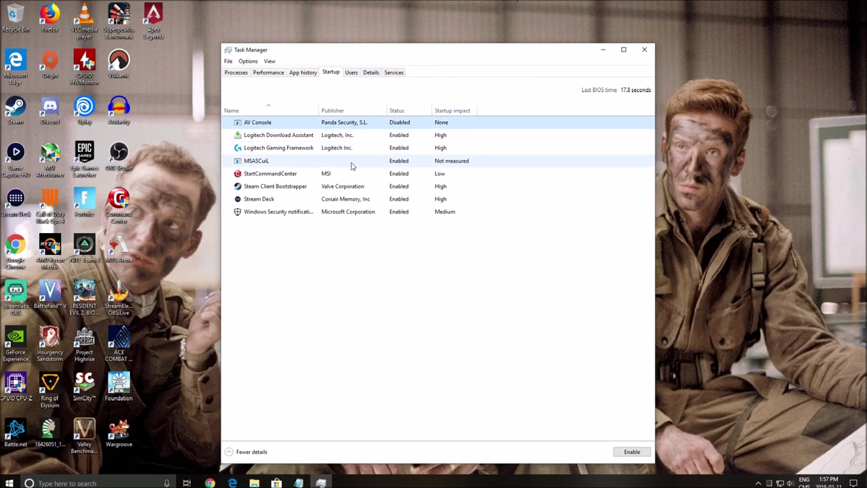
pyautogui.click(411, 138)
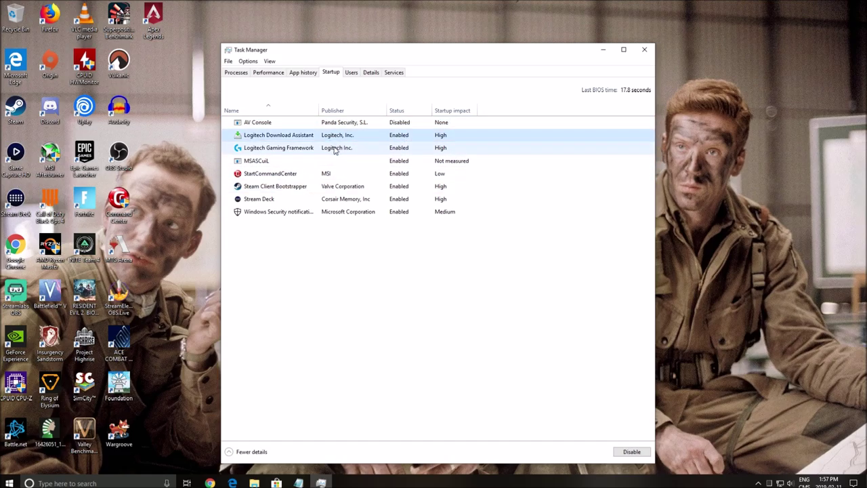
pyautogui.click(296, 150)
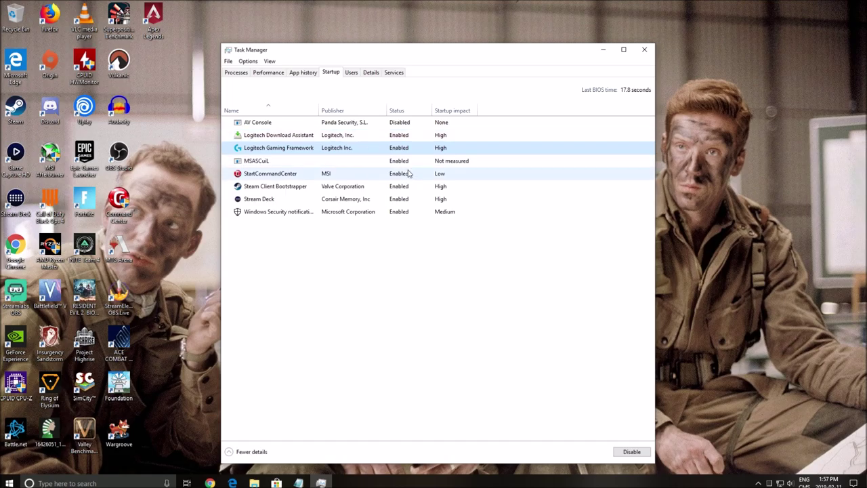
pyautogui.click(400, 123)
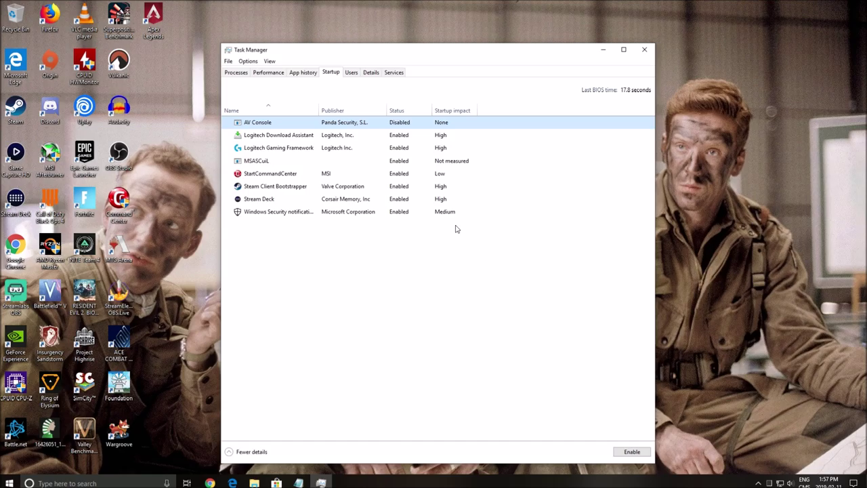
pyautogui.rightClick(298, 149)
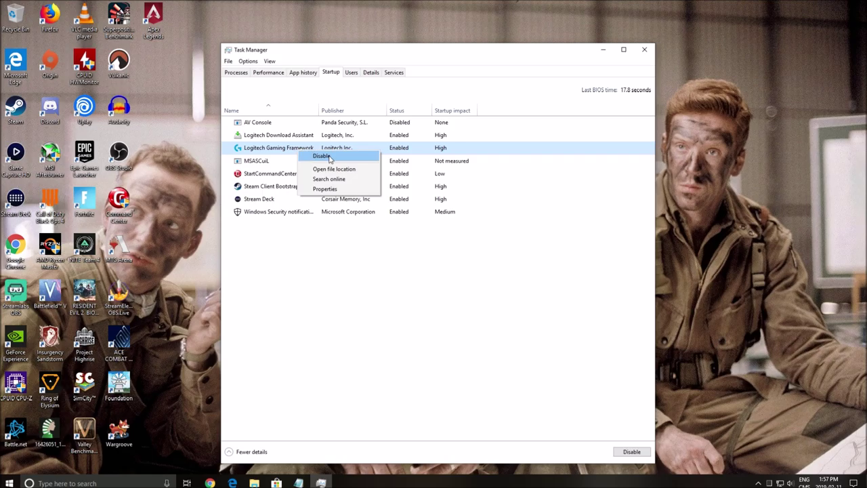
pyautogui.click(266, 161)
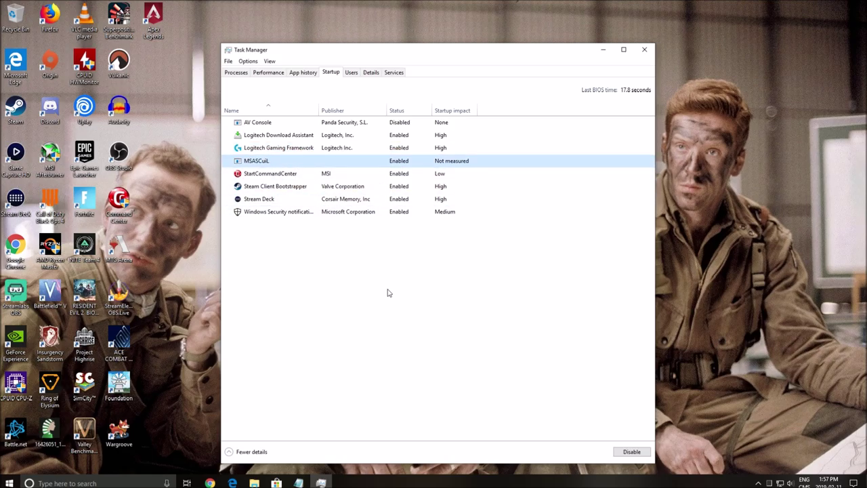
pyautogui.click(305, 122)
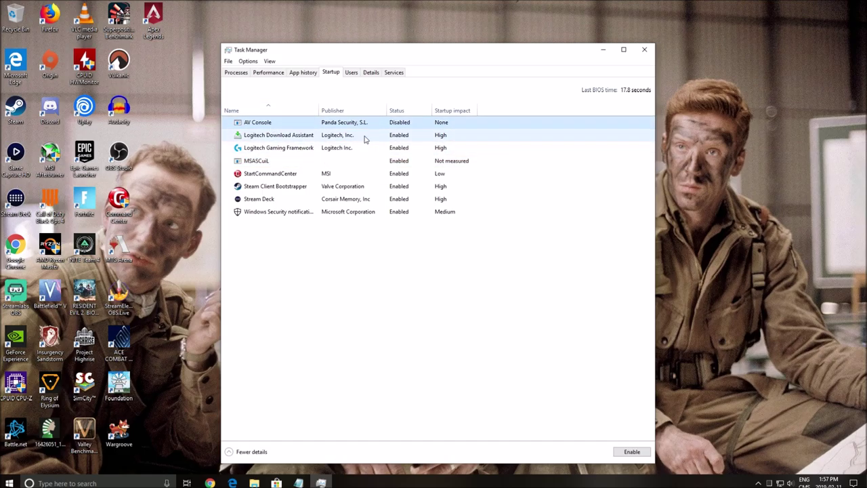
pyautogui.click(292, 152)
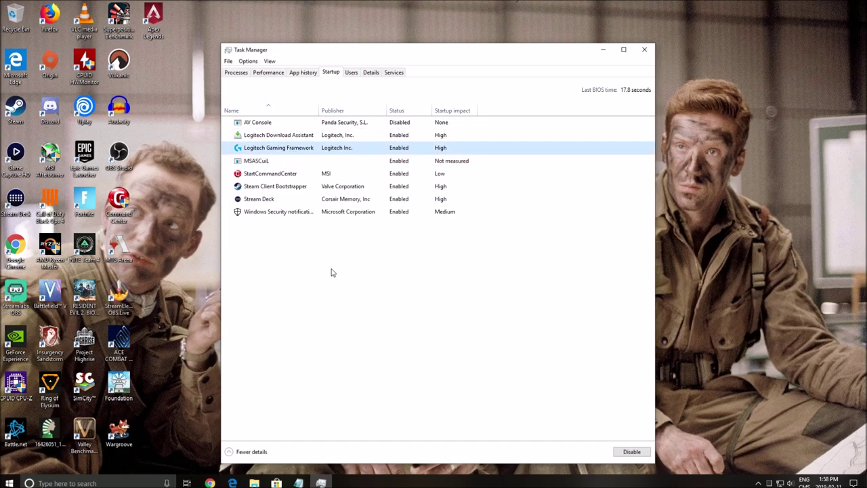
pyautogui.click(315, 174)
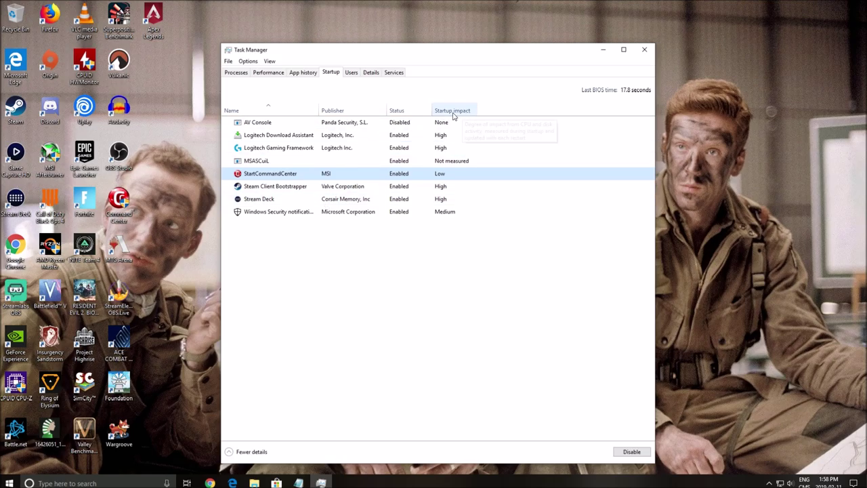
pyautogui.click(460, 199)
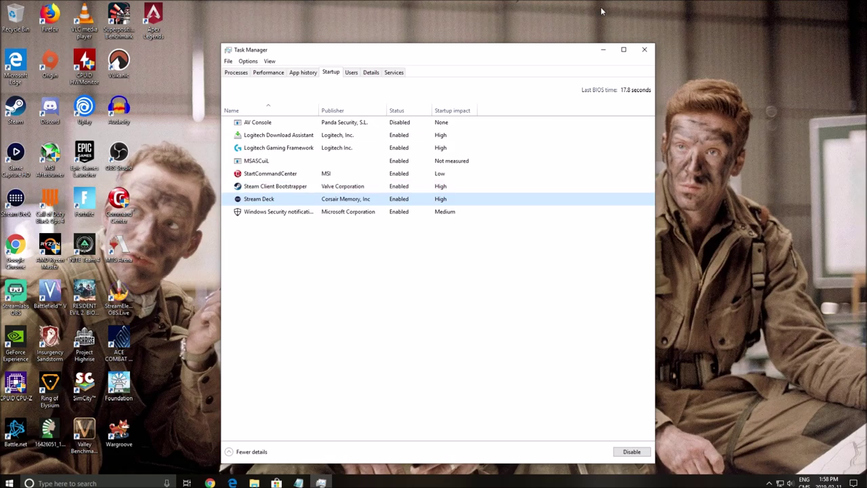
# Close Task Manager and launch MSI Afterburner from a 'msi' Start search, allowing admin rights
pyautogui.click(644, 49)
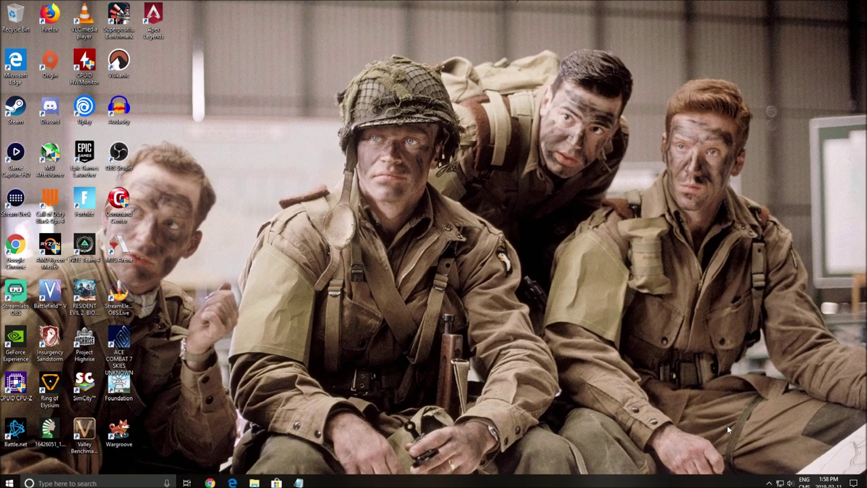
pyautogui.click(768, 482)
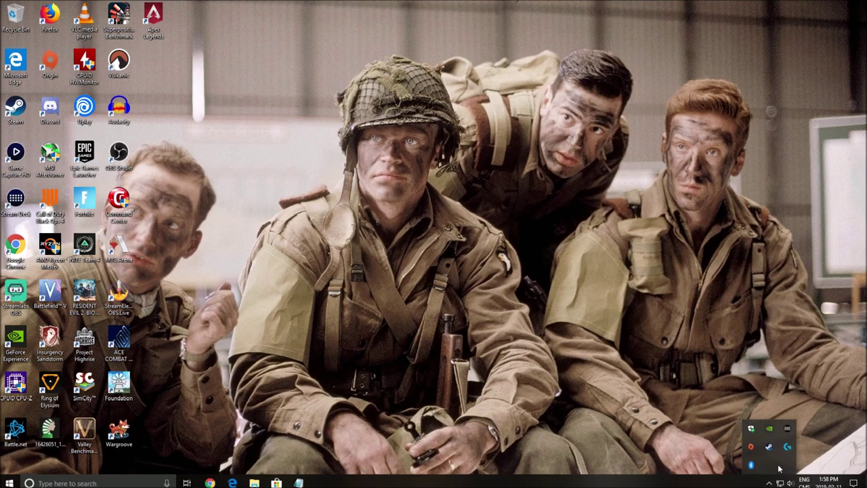
pyautogui.click(95, 483)
pyautogui.write('msi')
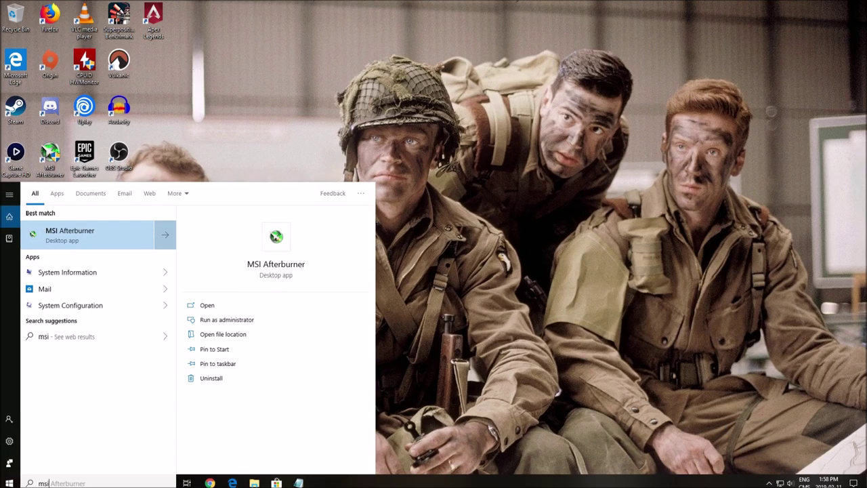
pyautogui.press('Return')
pyautogui.click(387, 303)
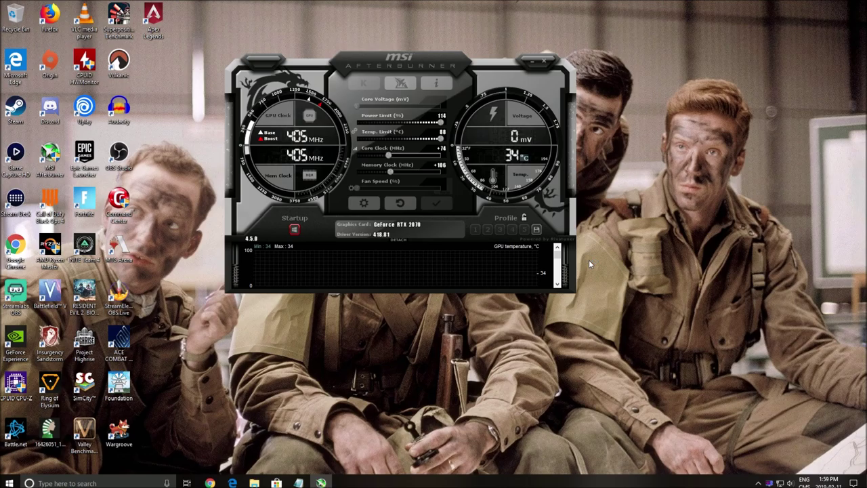
pyautogui.moveTo(427, 53)
pyautogui.mouseDown()
pyautogui.moveTo(436, 58)
pyautogui.moveTo(428, 61)
pyautogui.mouseUp()
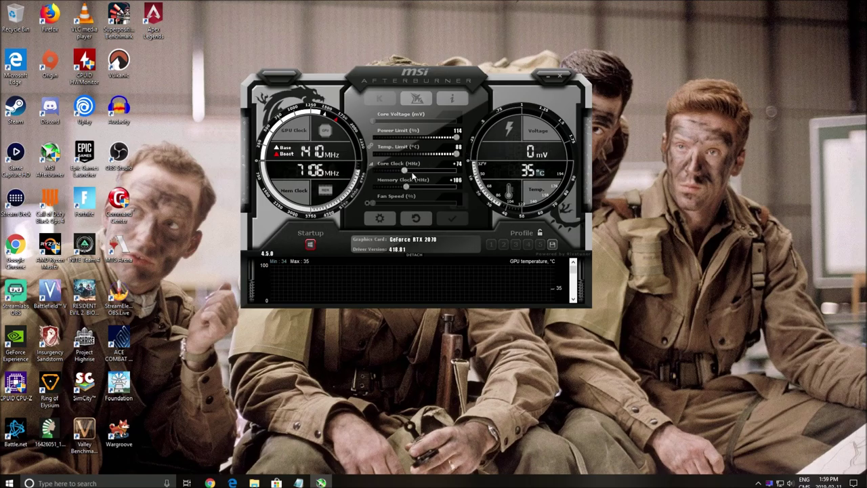